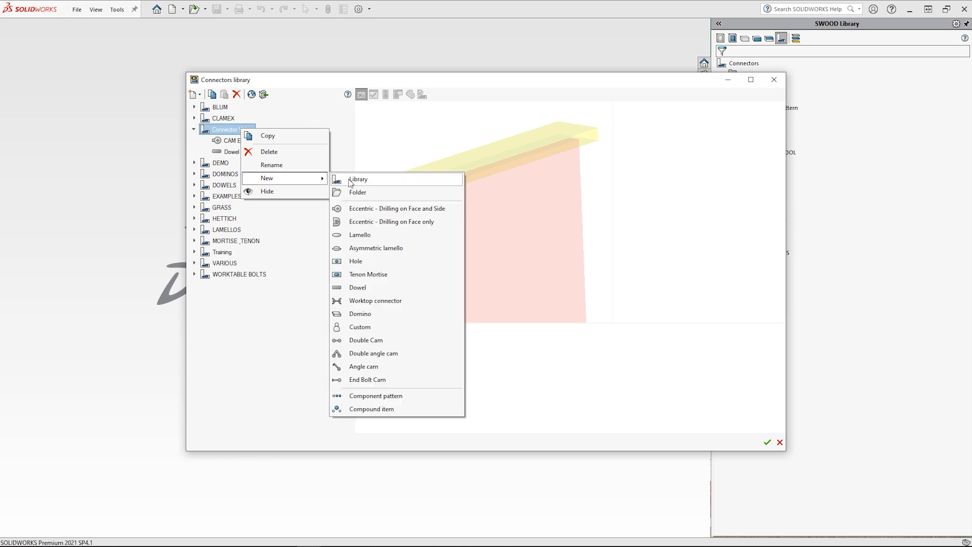
Create a lamello named CLAMEX Lamello and change its 7 mm diagram dimension to 10 mm.
click(395, 236)
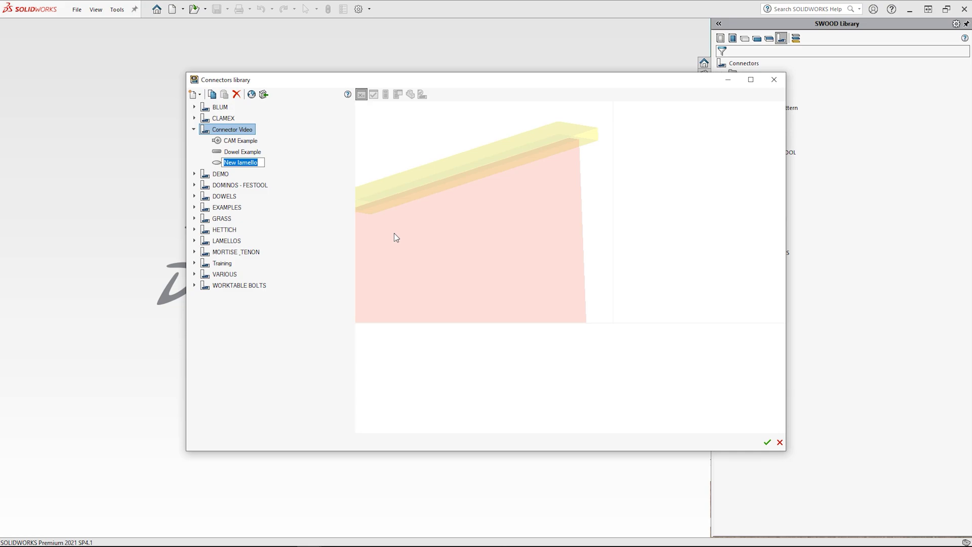
text(CLAMEX Lamello)
key(Return)
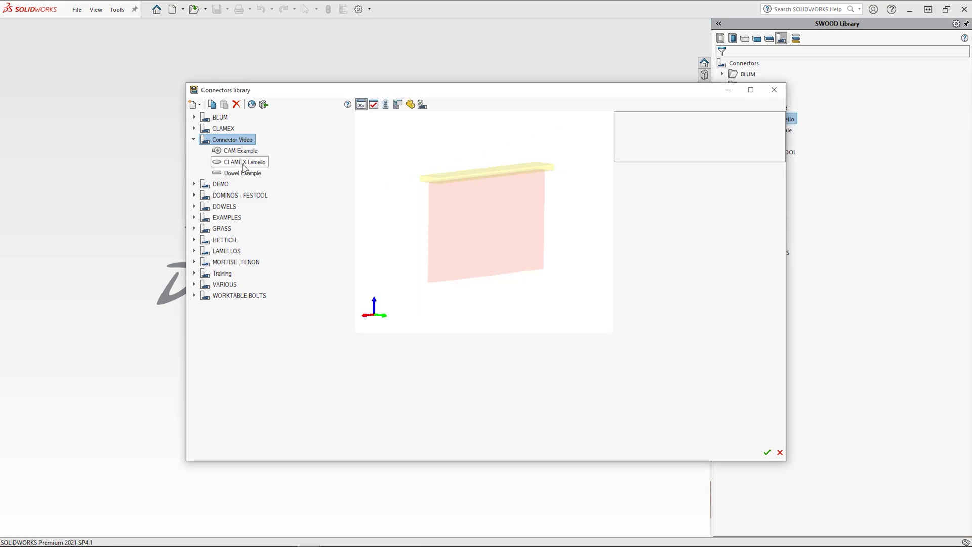
click(244, 163)
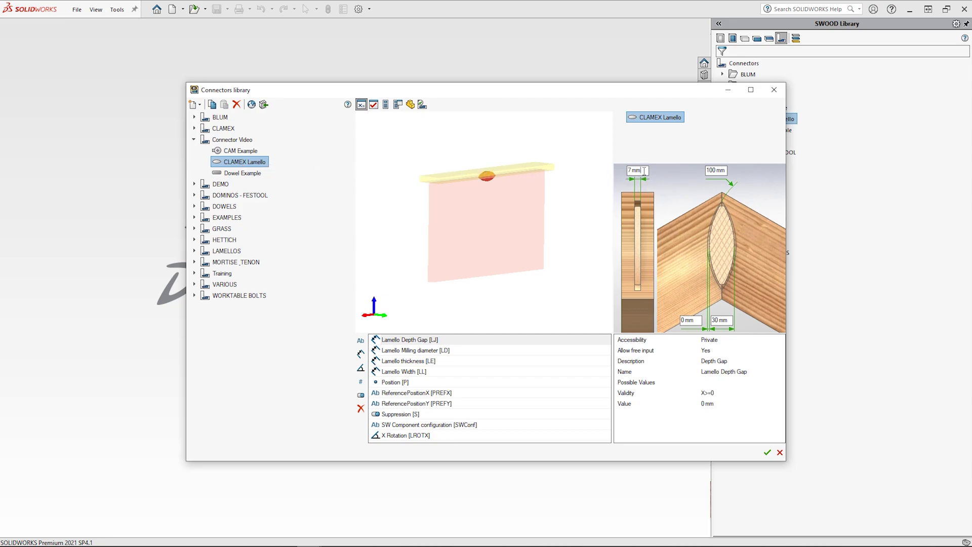
click(626, 171)
text(10)
key(Return)
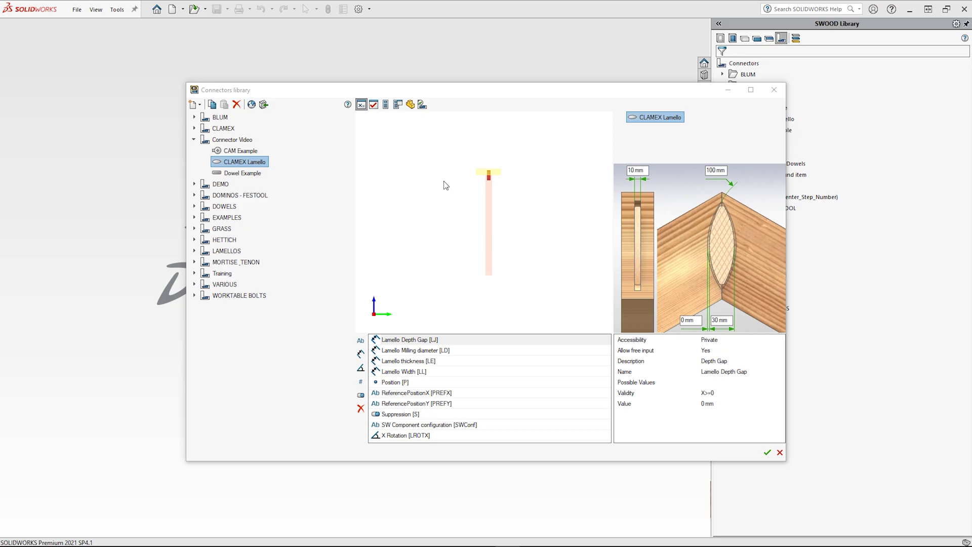
Load CLAMEXP.SLDPRT from the CLAMEX folder as the CLAMEX Lamello component.
click(411, 106)
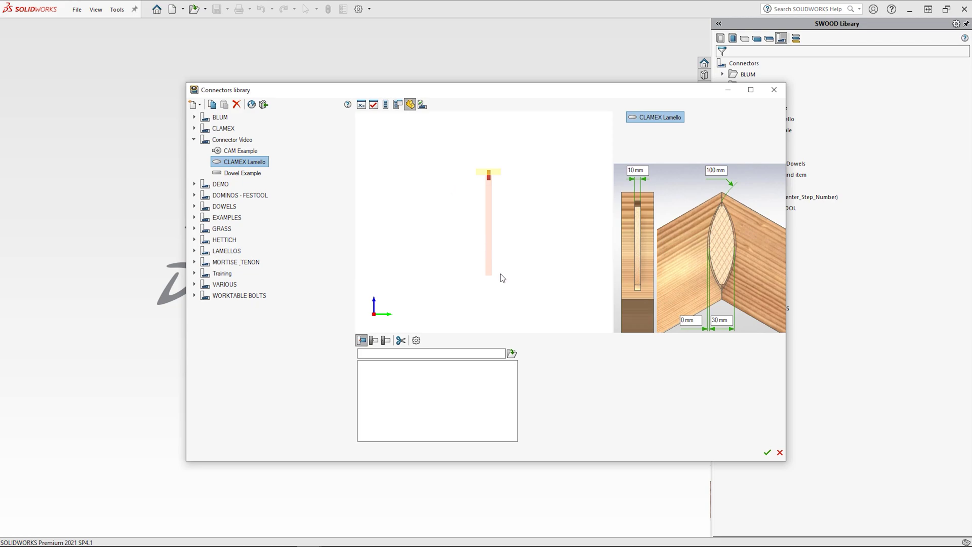
click(512, 354)
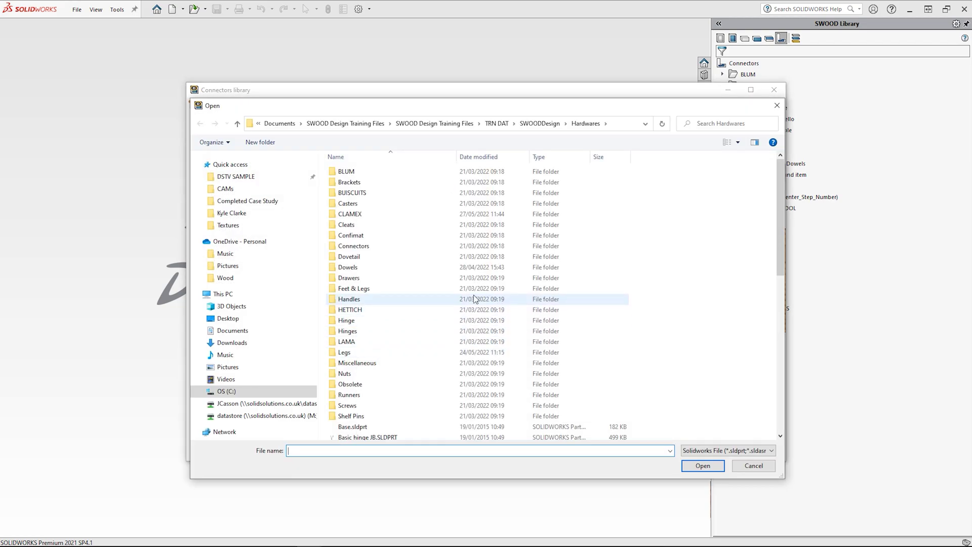
double_click(416, 213)
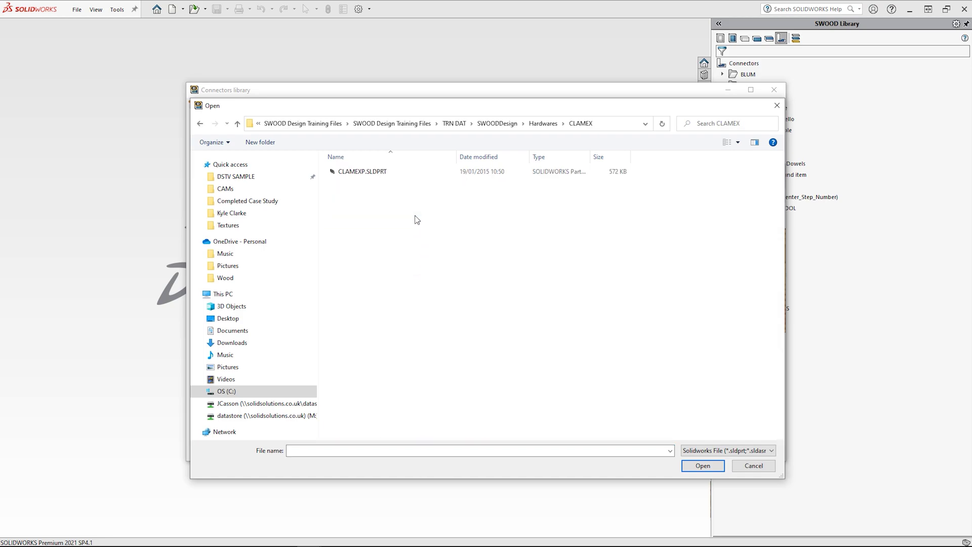
click(406, 178)
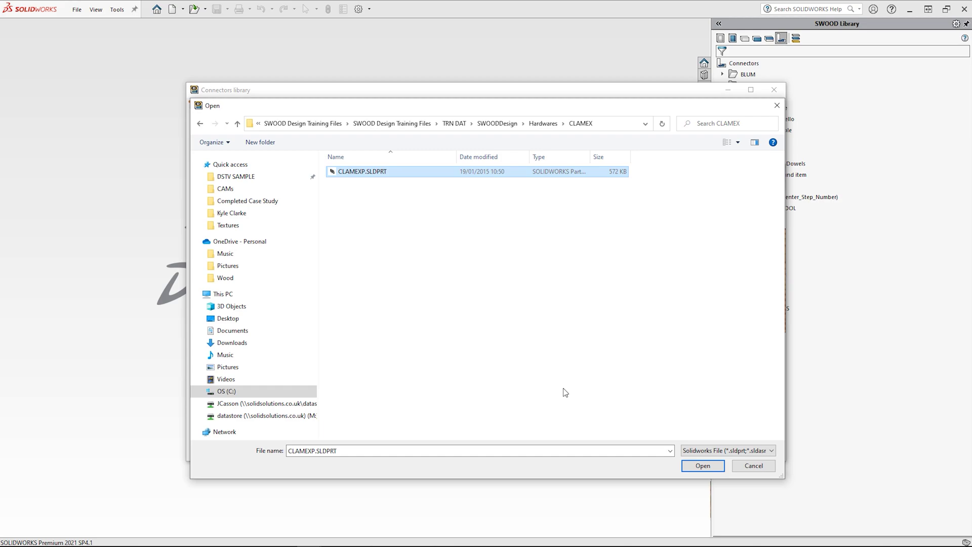
click(693, 467)
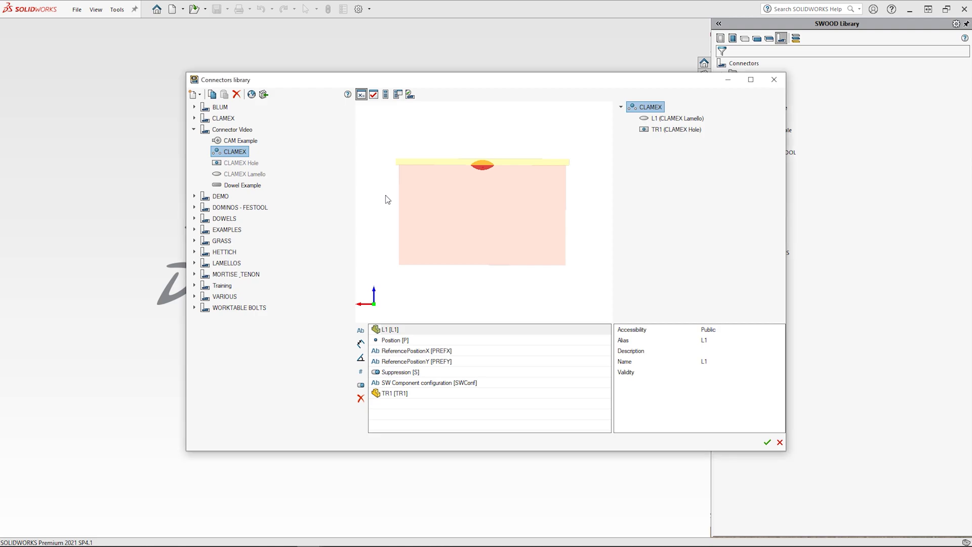
Add another lamello to Connector Video named Asymmetric Clamex.
right_click(248, 130)
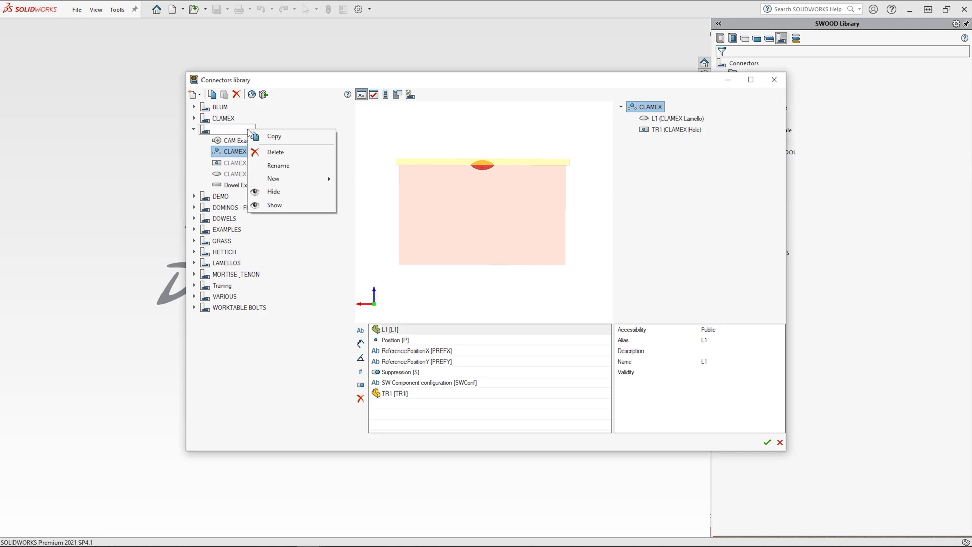
mouse_move(288, 178)
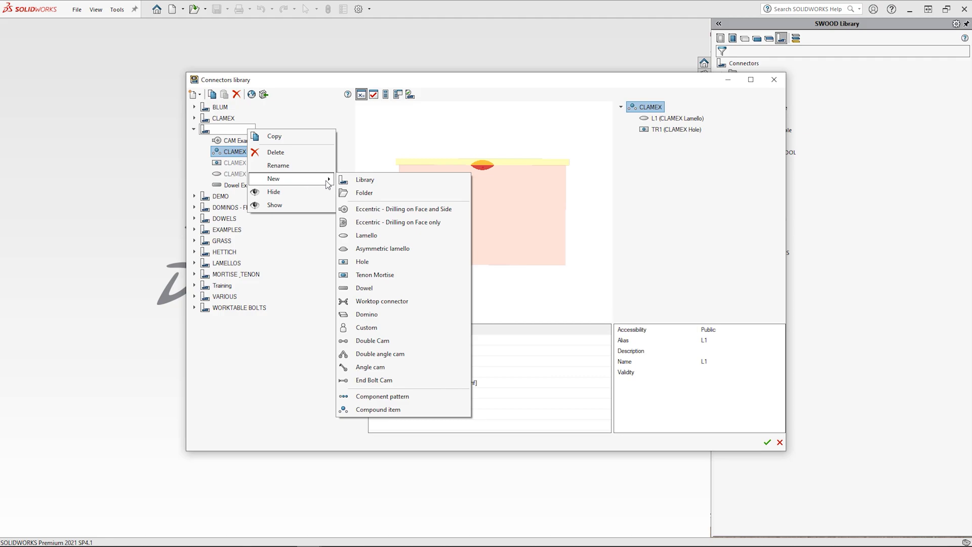
click(415, 249)
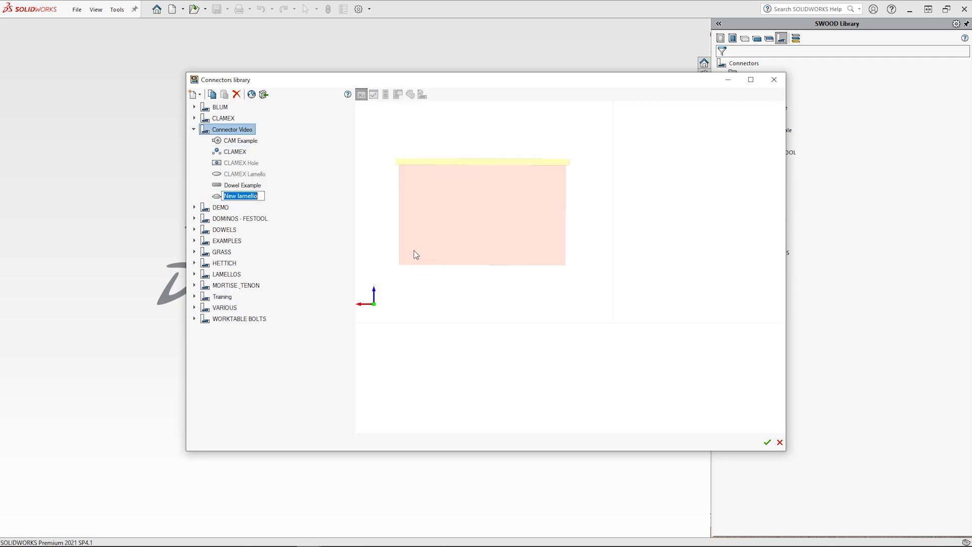
text(Asymmetric Clamex)
key(Return)
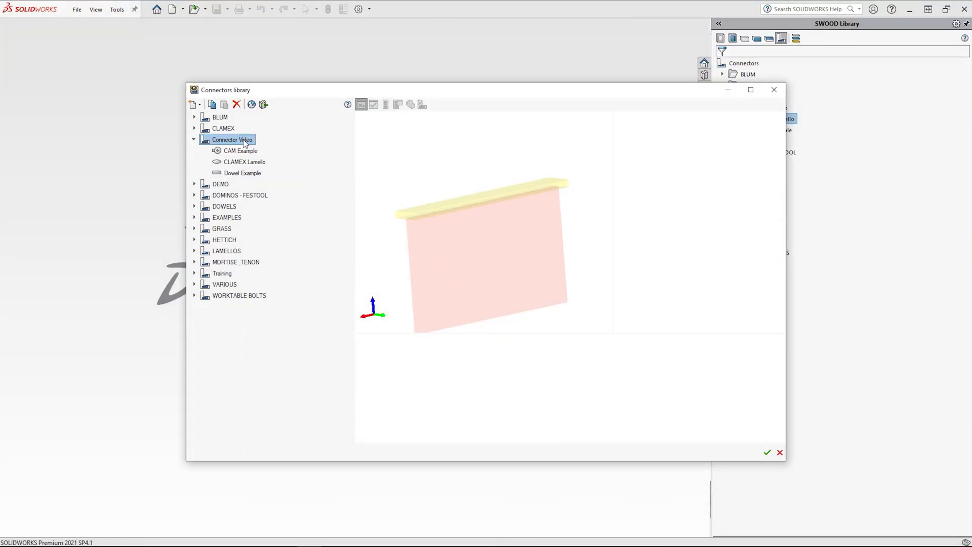
Show Connector Video's New submenu of creatable connector types, including Hole.
right_click(245, 142)
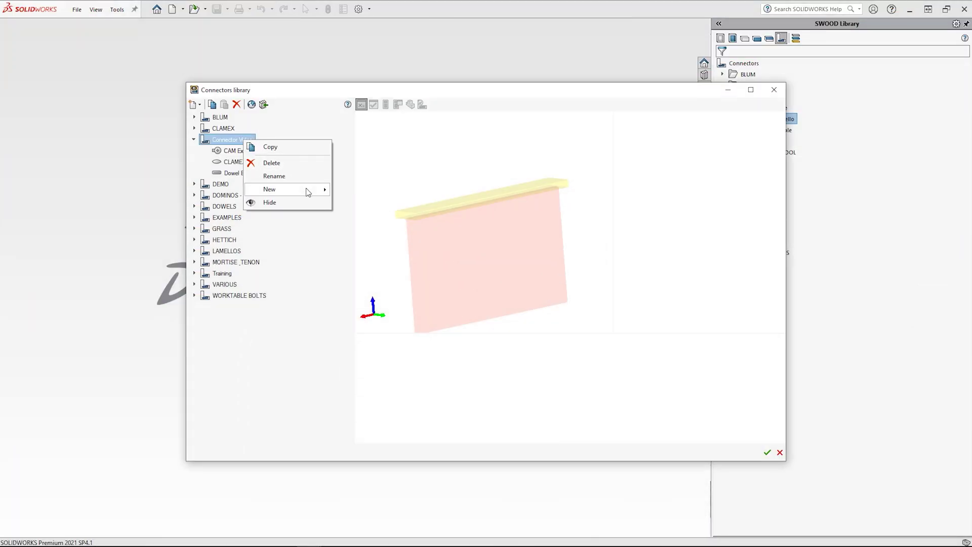
mouse_move(270, 189)
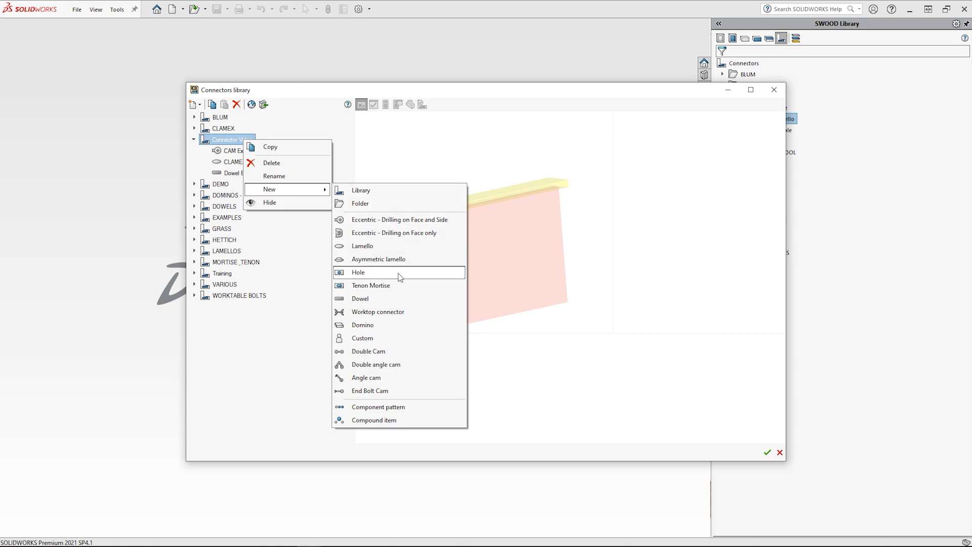
Create the CLAMEX Hole connector with 6 mm diameter, 9.5 mm depth and 7.2 mm offset.
click(400, 275)
text(C)
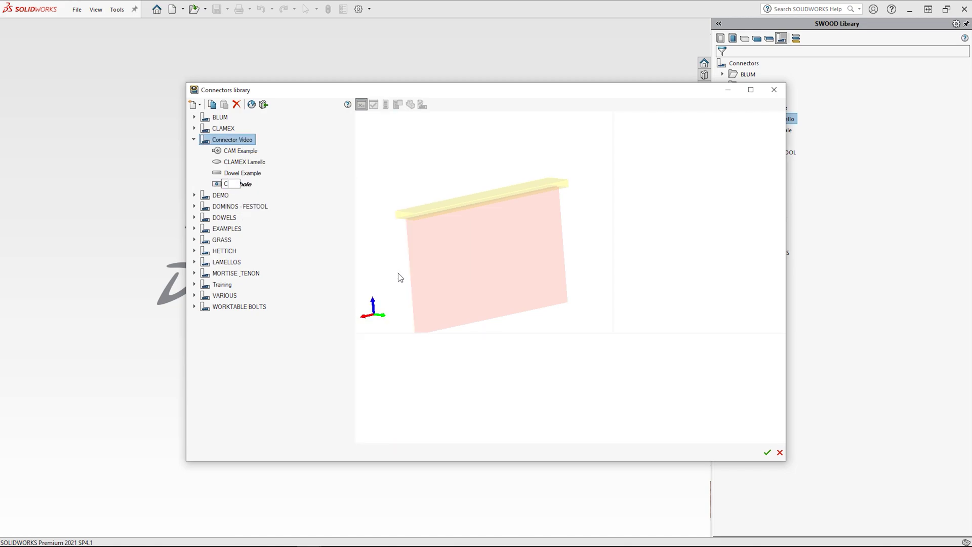
text(LAMEX H)
text(ole)
key(Return)
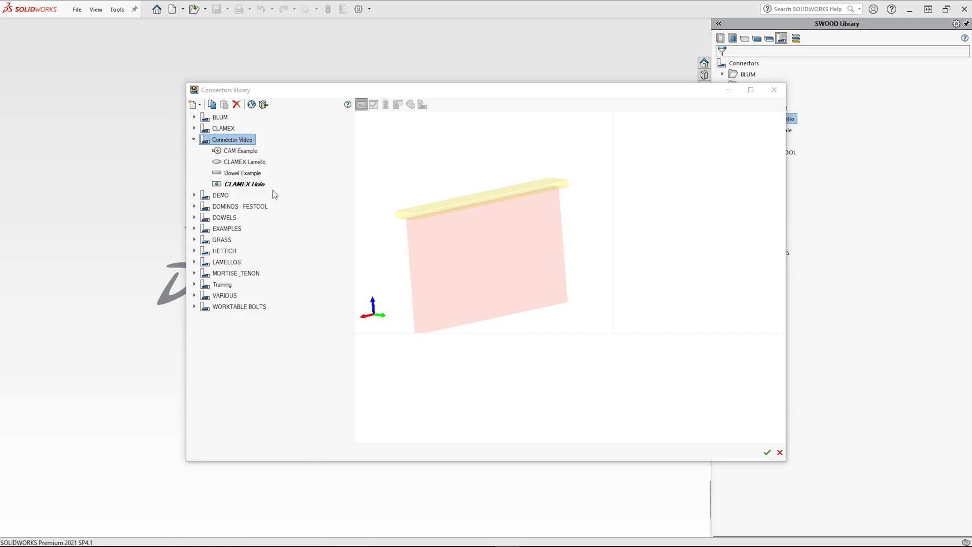
click(258, 188)
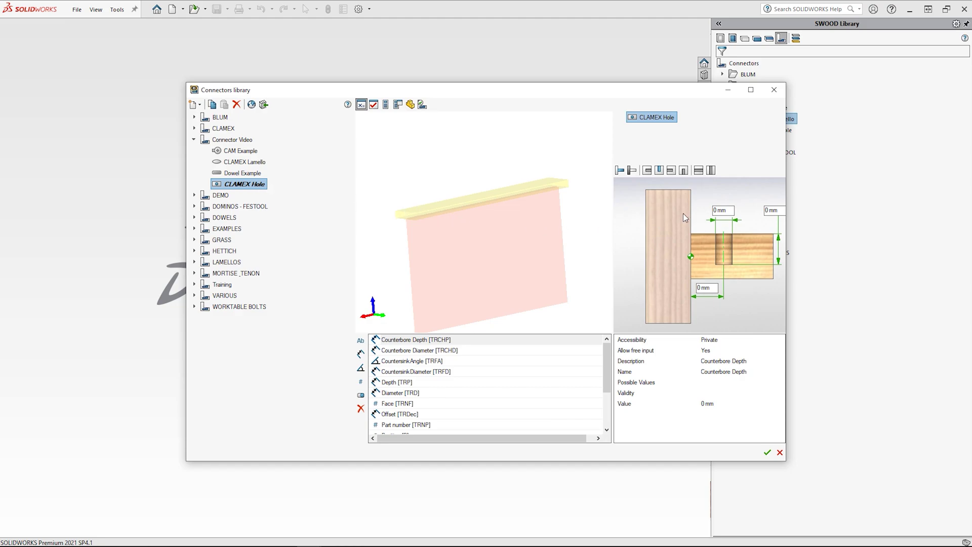
double_click(720, 211)
text(6)
double_click(769, 210)
text(9.5)
double_click(712, 288)
text(7.2)
key(Return)
scroll(482, 204, up, 2)
scroll(482, 203, up, 2)
scroll(482, 203, up, 1)
scroll(482, 203, up, 1)
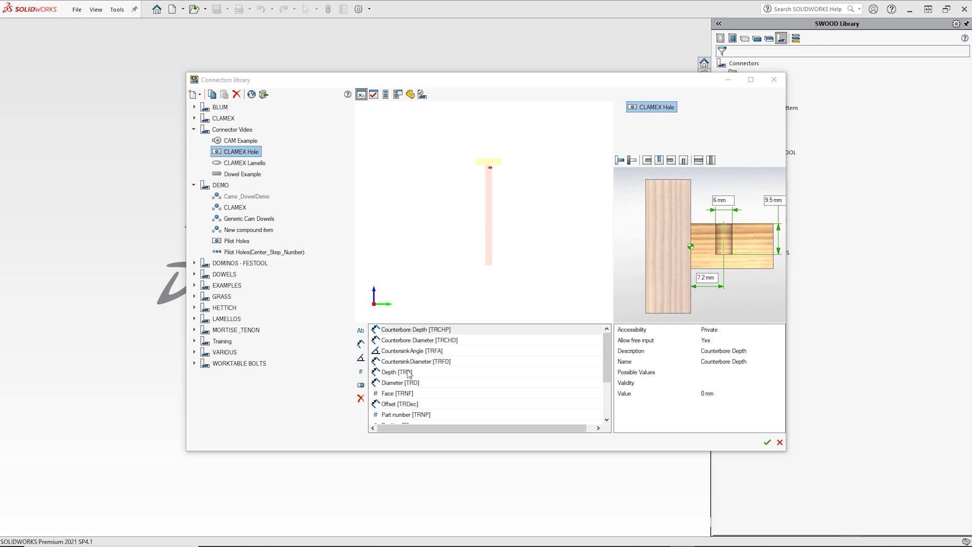
In test mode, script the CLAMEX Hole depth as TRP=AH/2+1.
click(422, 95)
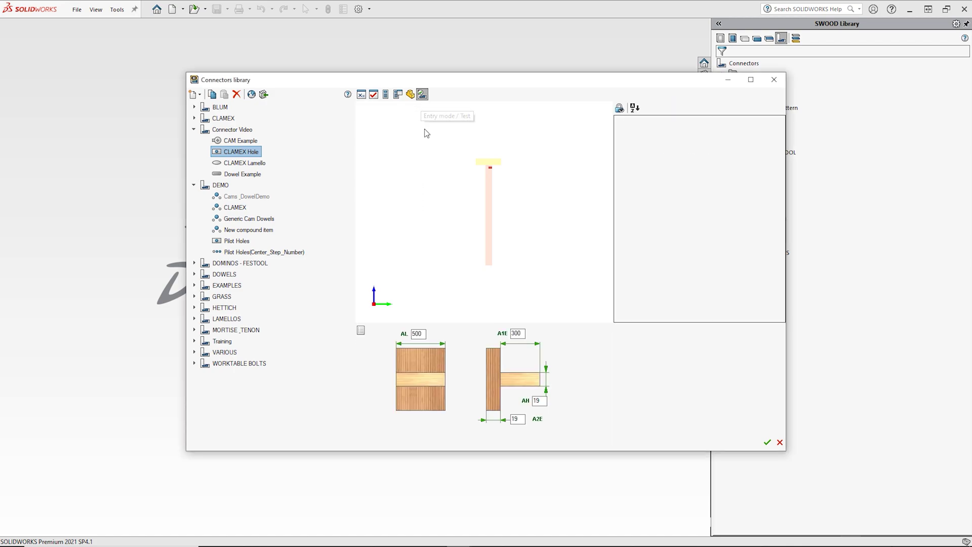
click(397, 94)
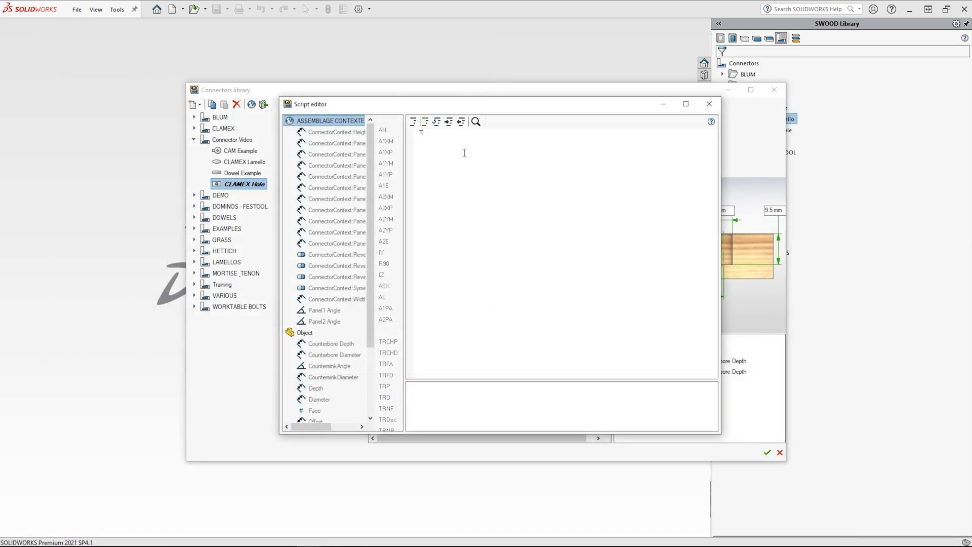
text(RP)
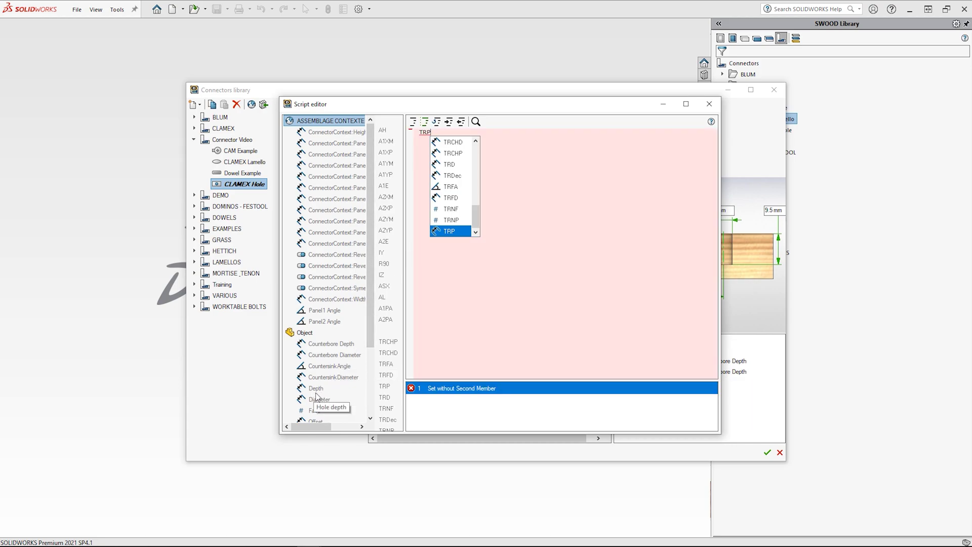
text(=A)
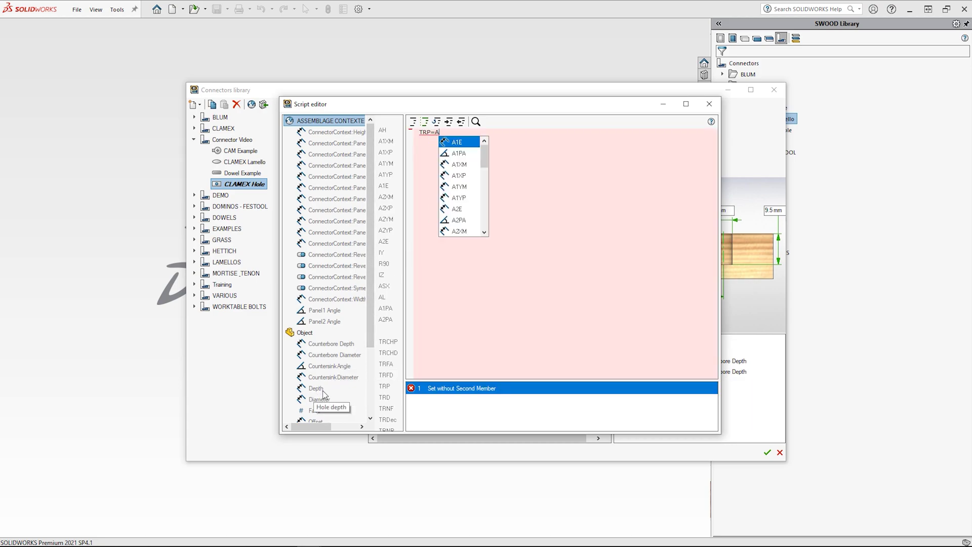
text(H)
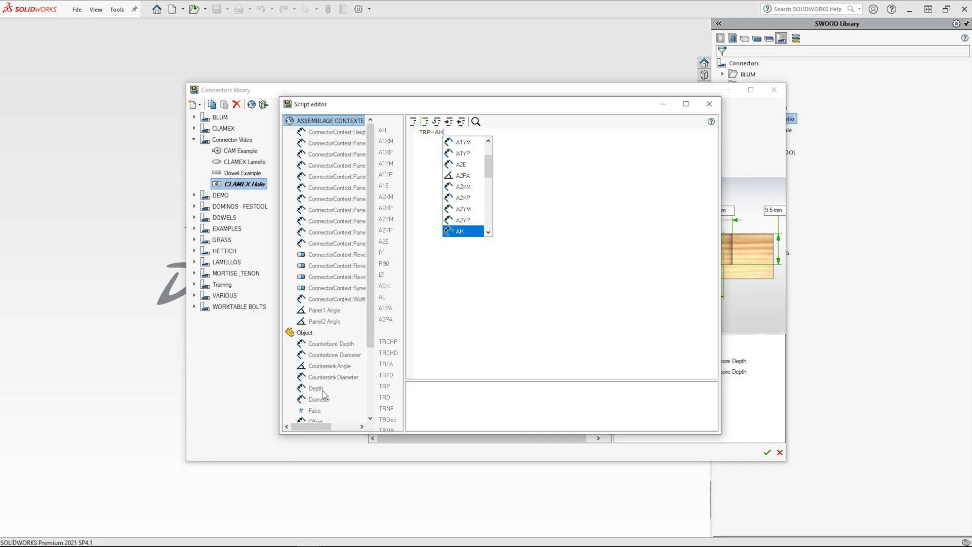
text(/2)
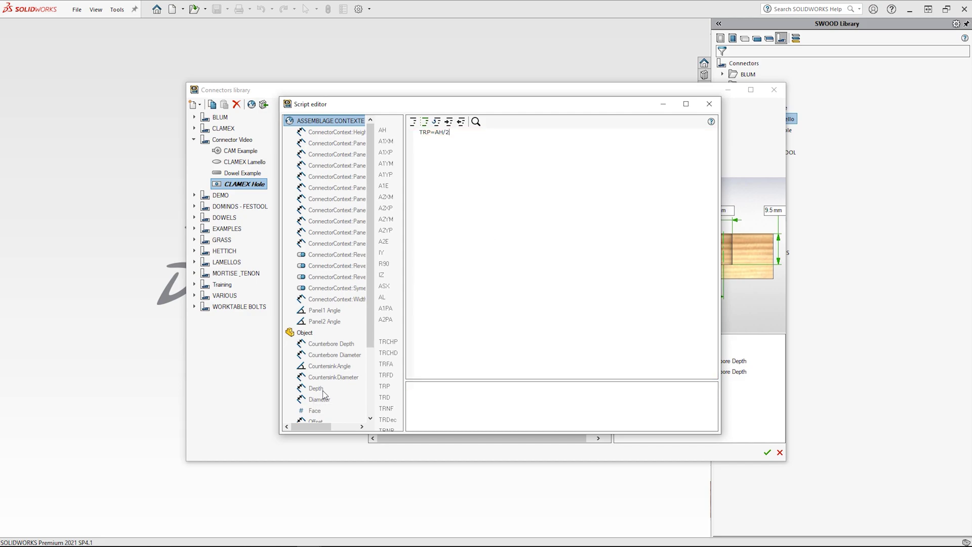
text(+1)
key(Escape)
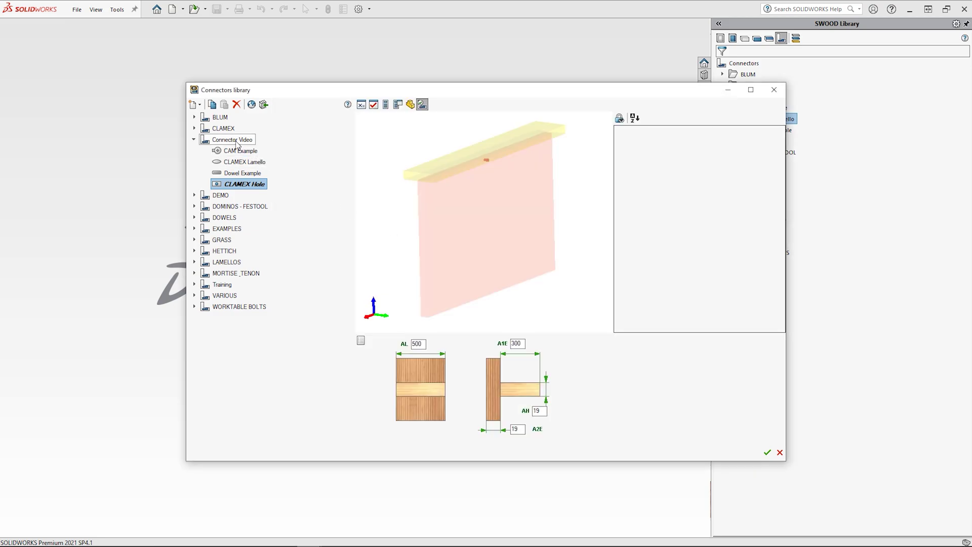
Create a compound item named CLAMEX and add CLAMEX Lamello to its components.
right_click(236, 141)
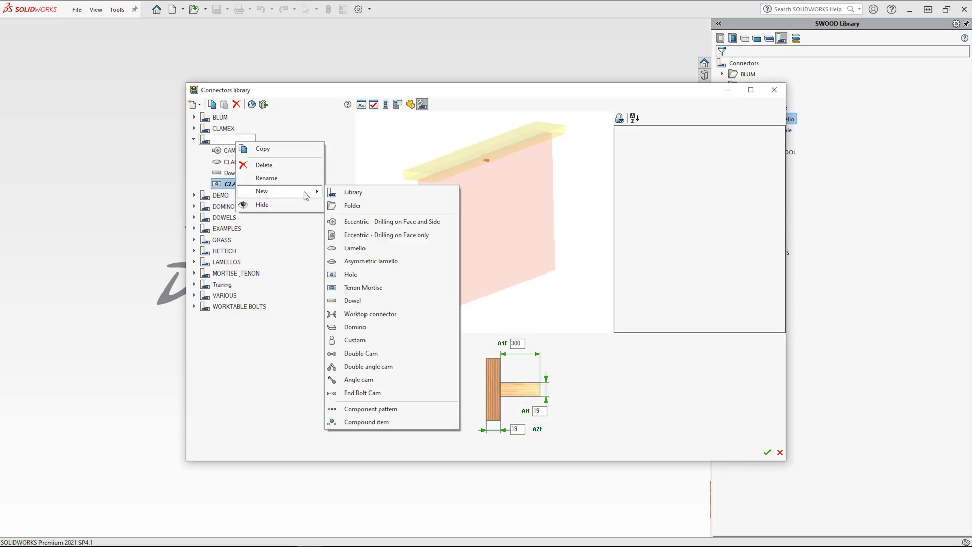
mouse_move(263, 191)
click(381, 423)
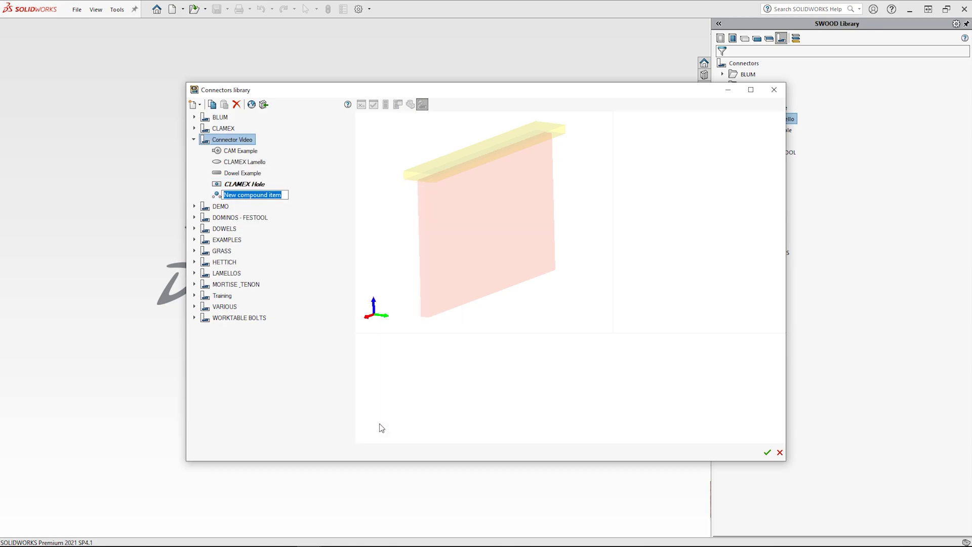
text(CLAMEX)
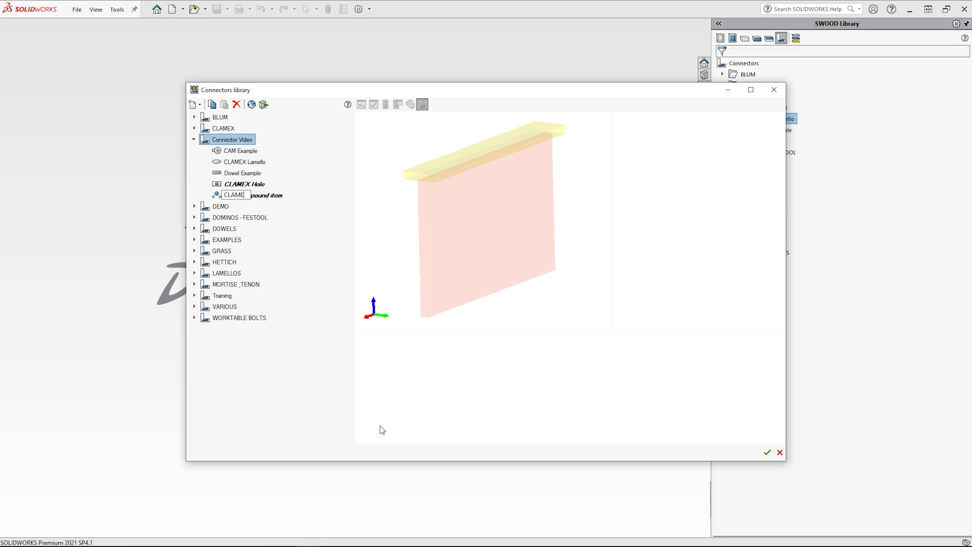
key(Return)
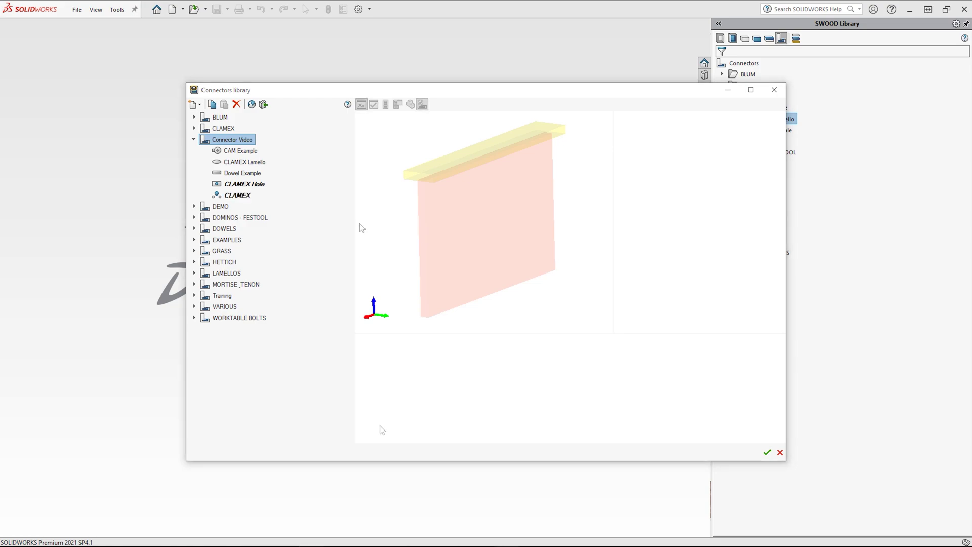
click(246, 196)
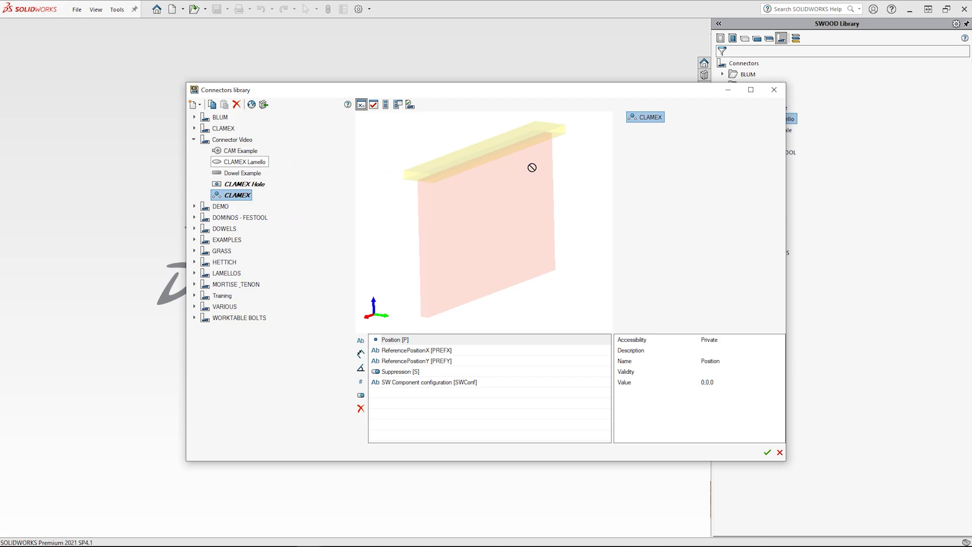
drag(625, 160, 652, 153)
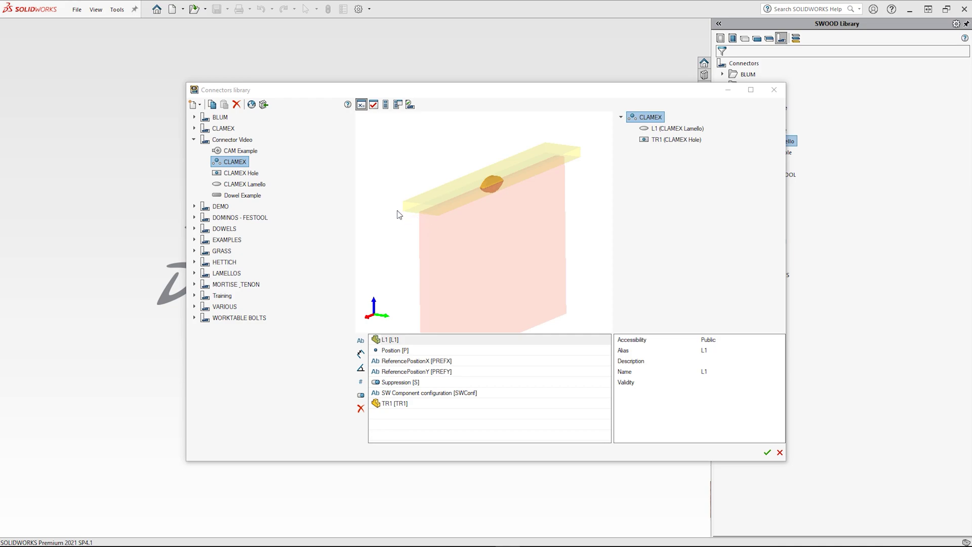
Hide CLAMEX Lamello and CLAMEX Hole in the Connector Video library.
right_click(256, 184)
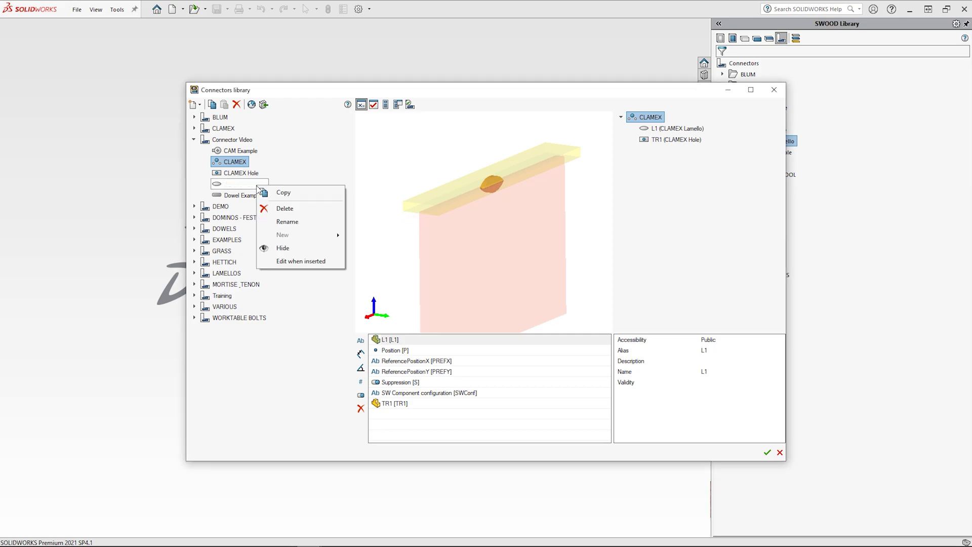
click(303, 253)
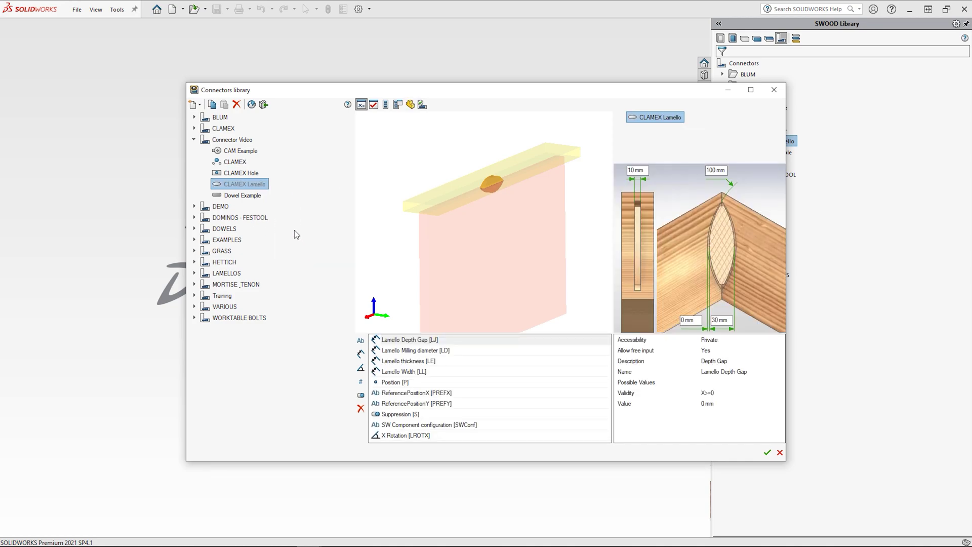
right_click(256, 178)
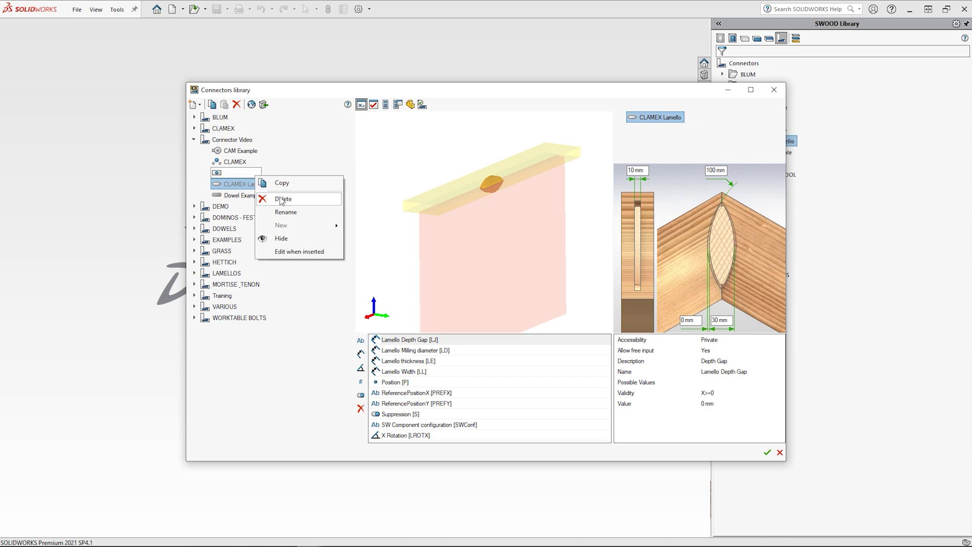
click(298, 243)
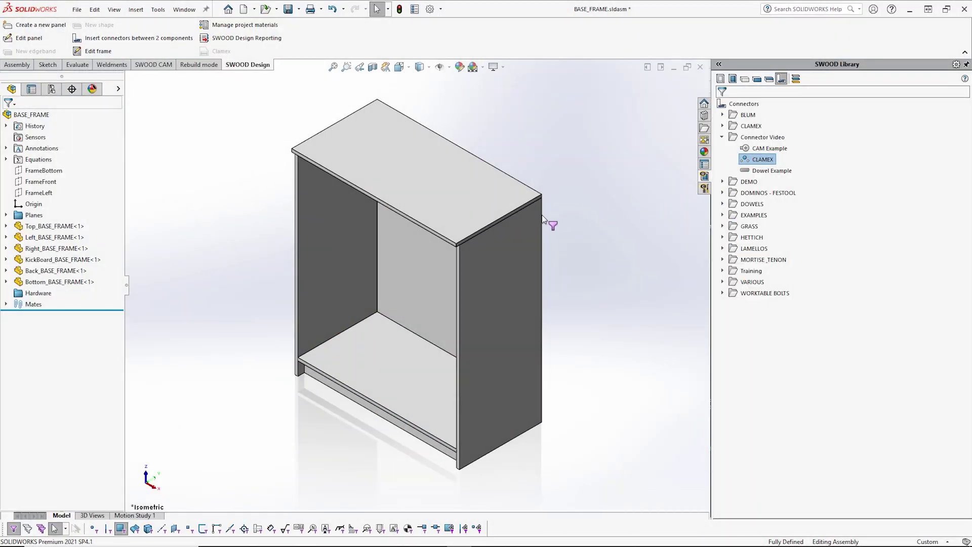
Drag CLAMEX from the SWOOD Library onto the top panel's edge.
drag(677, 195, 499, 219)
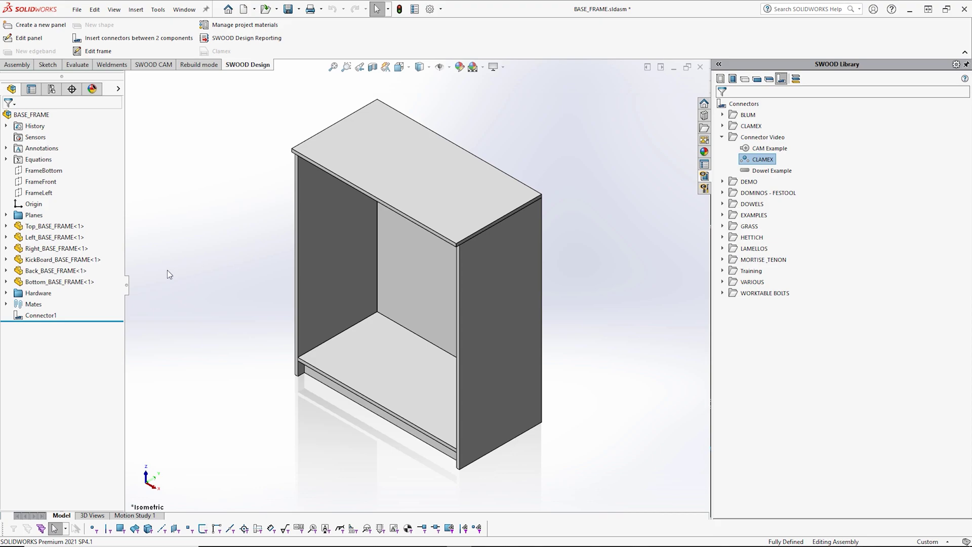
scroll(500, 262, down, 3)
scroll(466, 253, down, 2)
scroll(472, 257, down, 3)
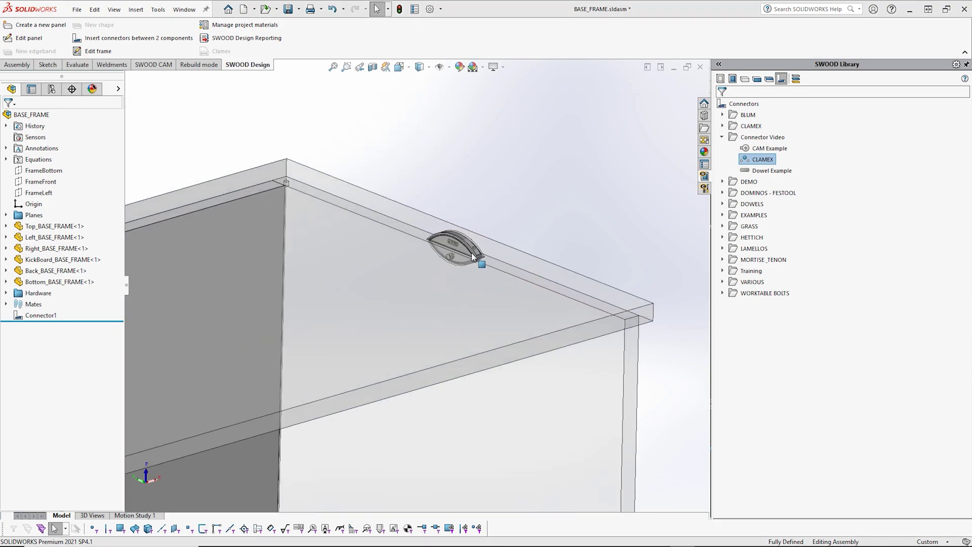